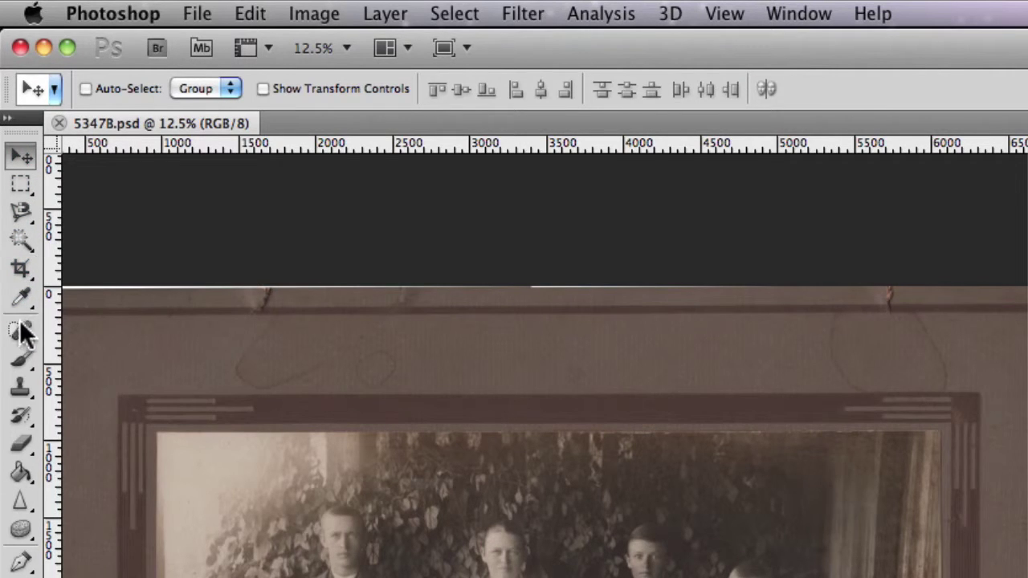
# Step: Pick the Clone Stamp Tool from the stamp tool flyout in the Tools panel
pyautogui.click(18, 390)
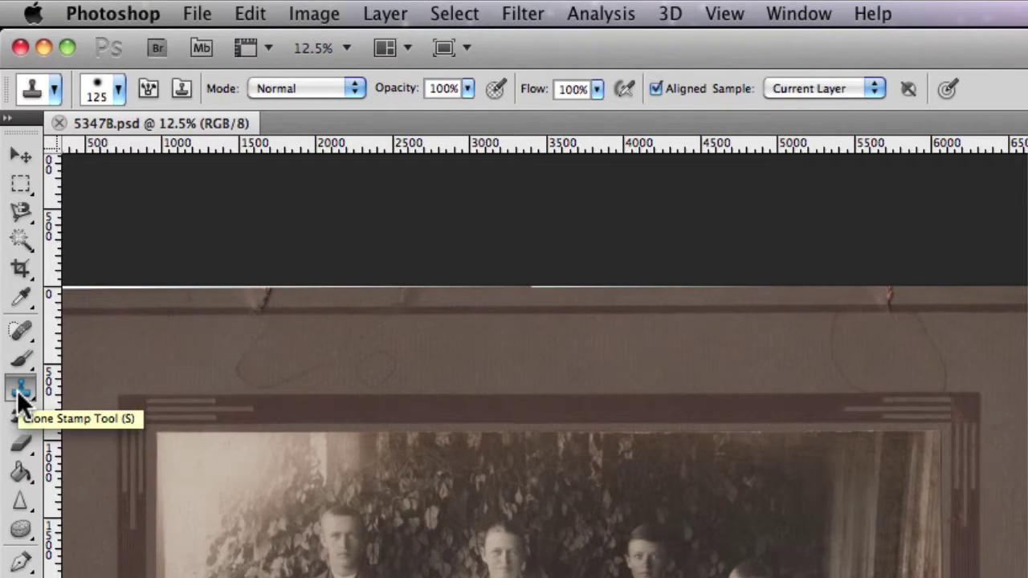
pyautogui.click(18, 391)
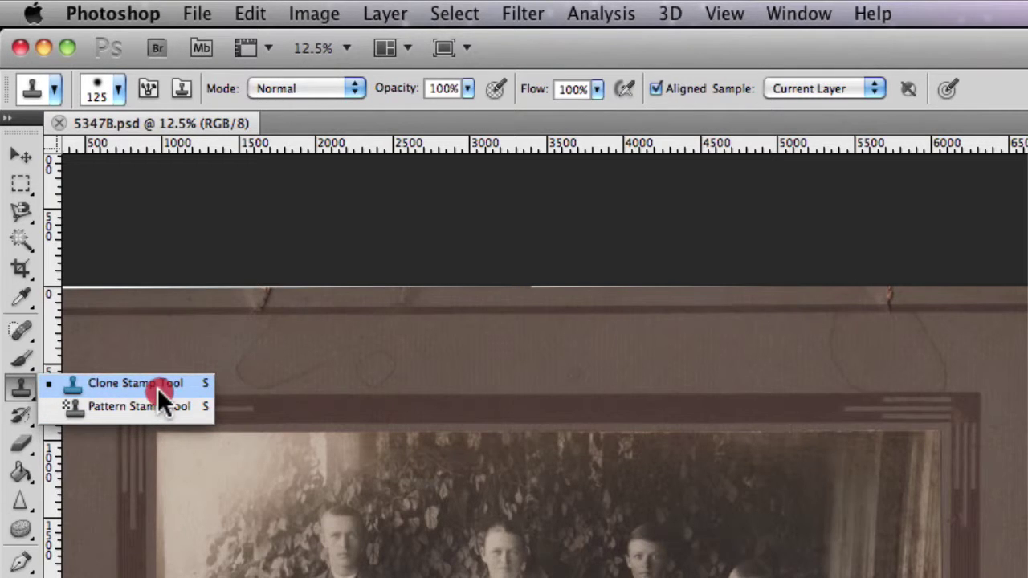
pyautogui.click(157, 388)
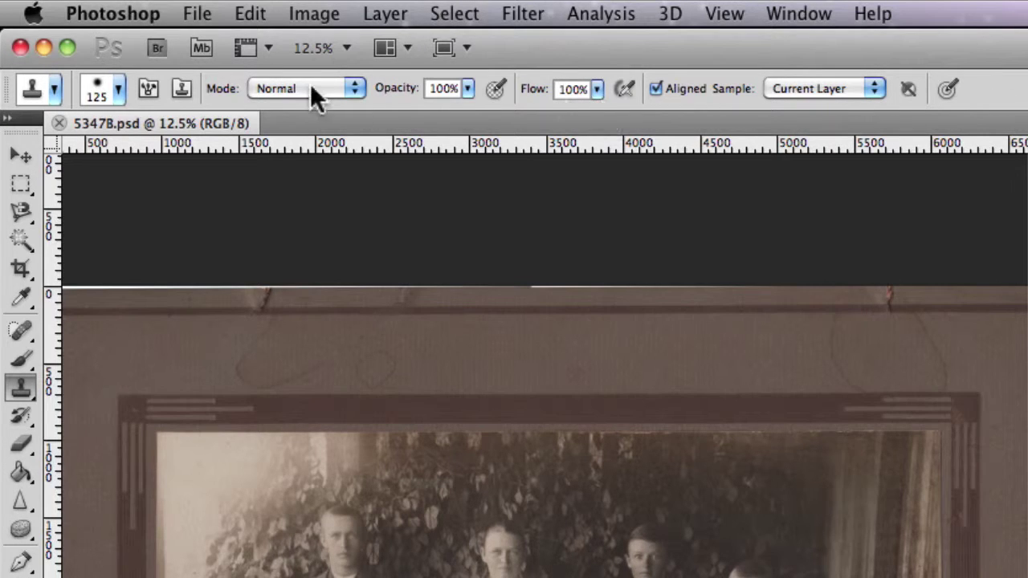
pyautogui.click(117, 88)
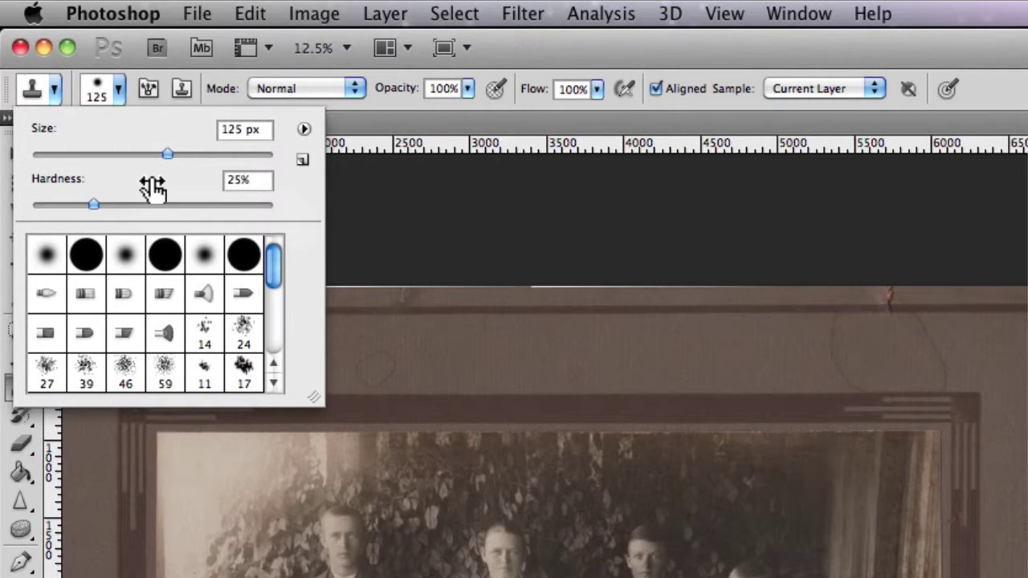
pyautogui.click(121, 87)
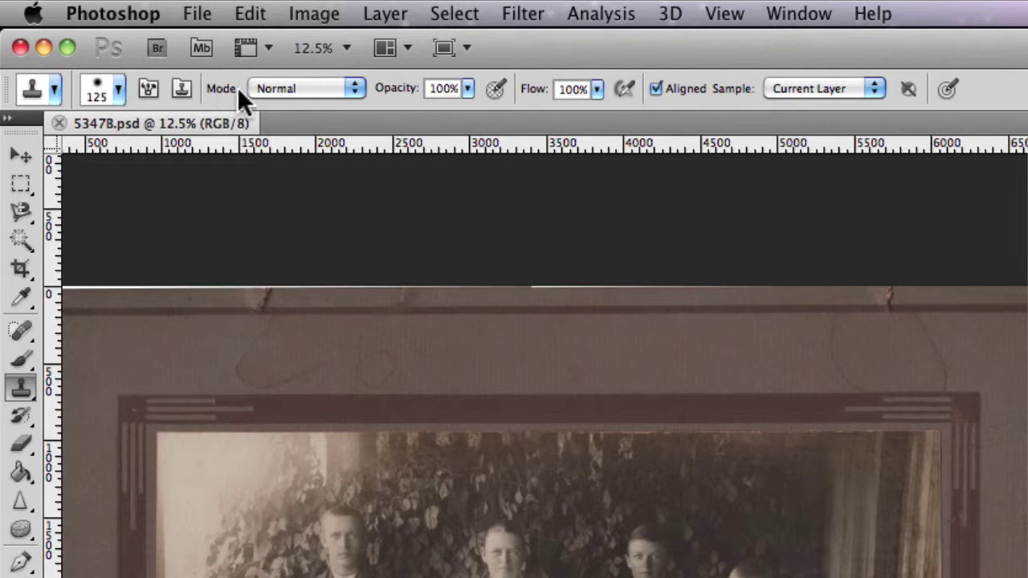
pyautogui.click(353, 88)
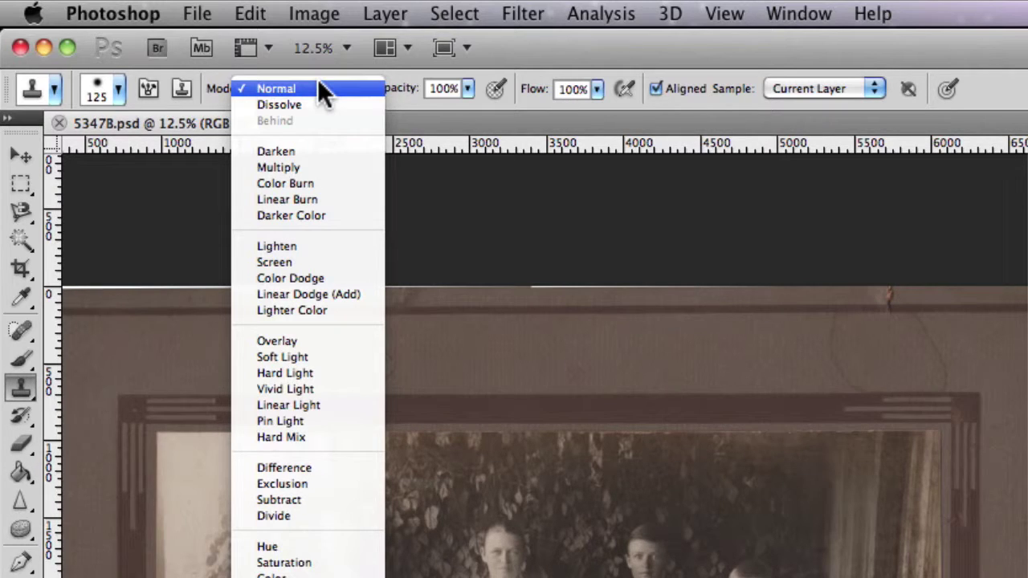
pyautogui.click(317, 80)
pyautogui.click(326, 88)
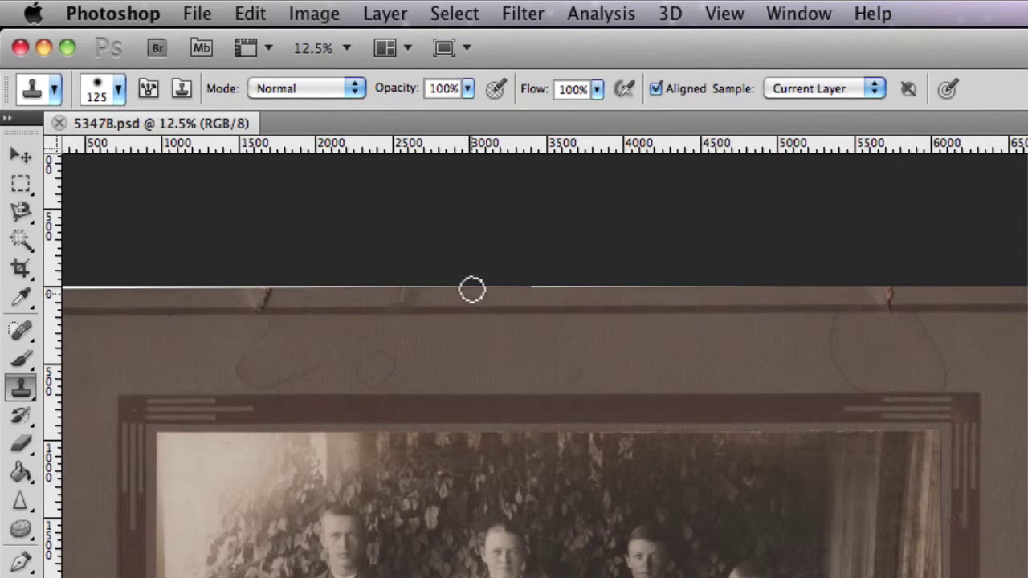
pyautogui.click(400, 95)
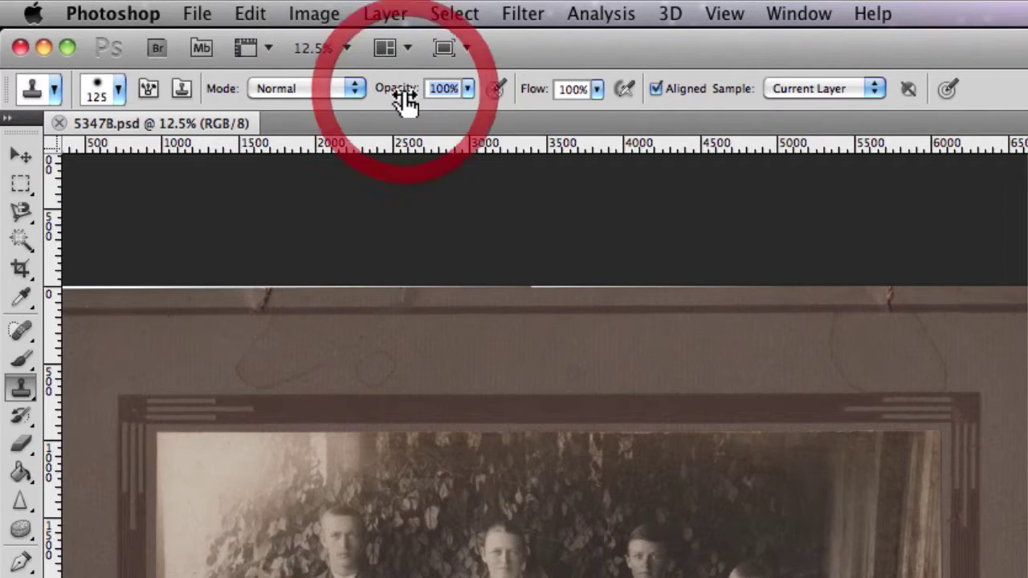
pyautogui.click(468, 88)
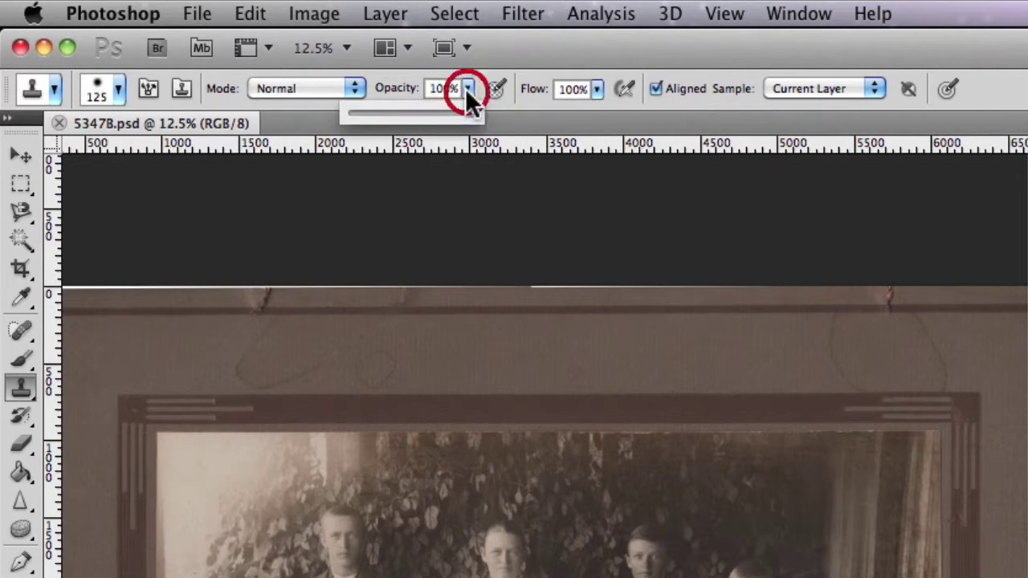
pyautogui.moveTo(471, 113); pyautogui.dragTo(428, 115)
pyautogui.moveTo(425, 113); pyautogui.dragTo(389, 113)
pyautogui.moveTo(387, 110); pyautogui.dragTo(472, 110)
pyautogui.click(397, 94)
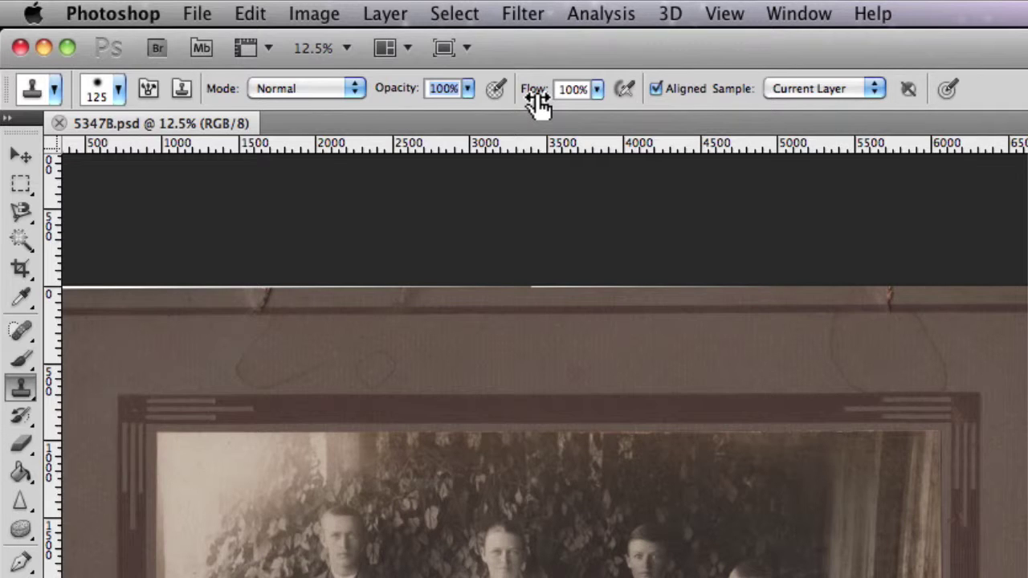
pyautogui.click(654, 89)
pyautogui.click(654, 89)
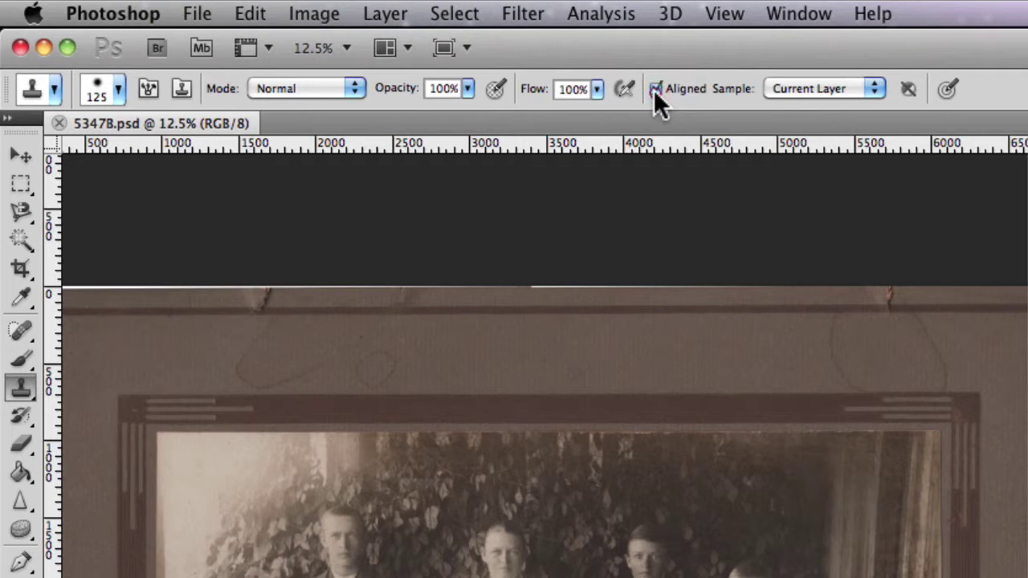
# Step: Sample the photo's mount as clone source and stamp over the right-hand pencil scribble
pyautogui.keyDown('alt'); pyautogui.click(671, 352); pyautogui.keyUp('alt')
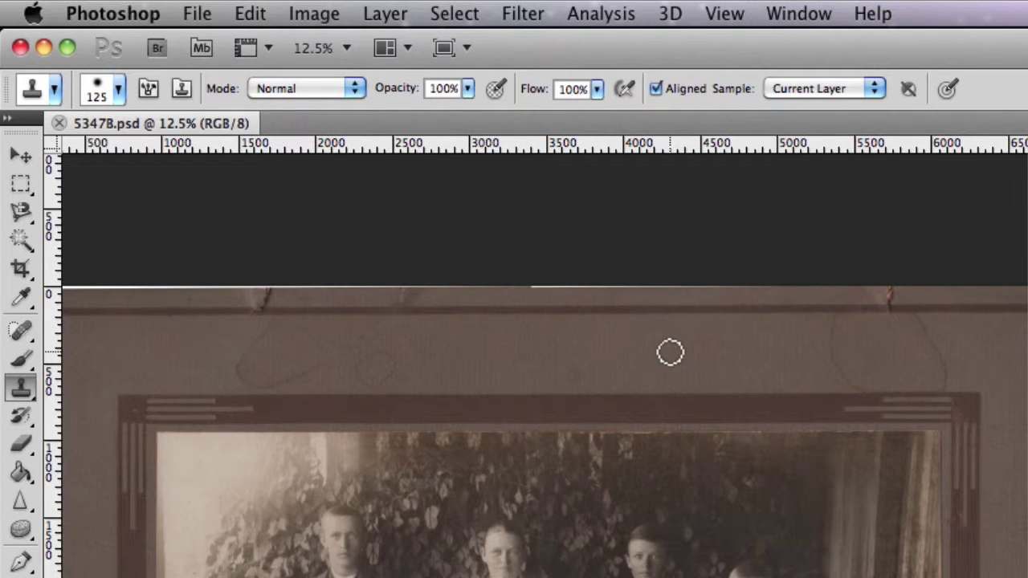
pyautogui.click(832, 351)
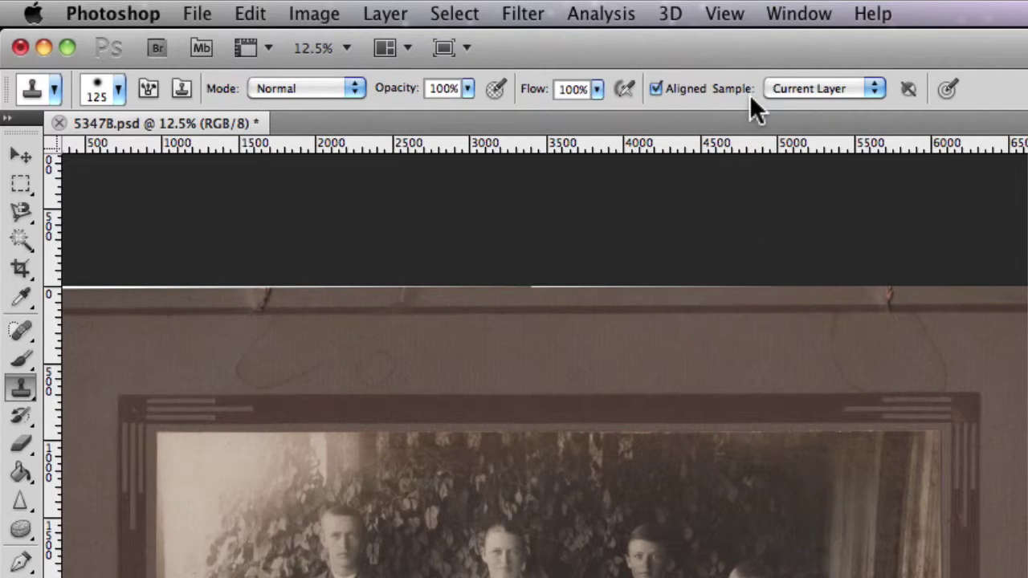
pyautogui.click(878, 89)
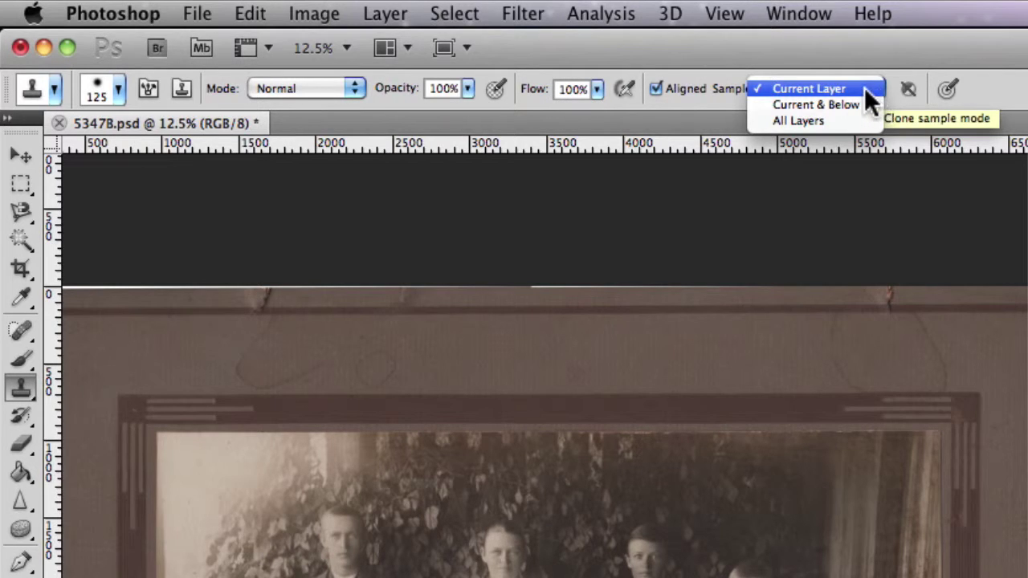
pyautogui.click(866, 88)
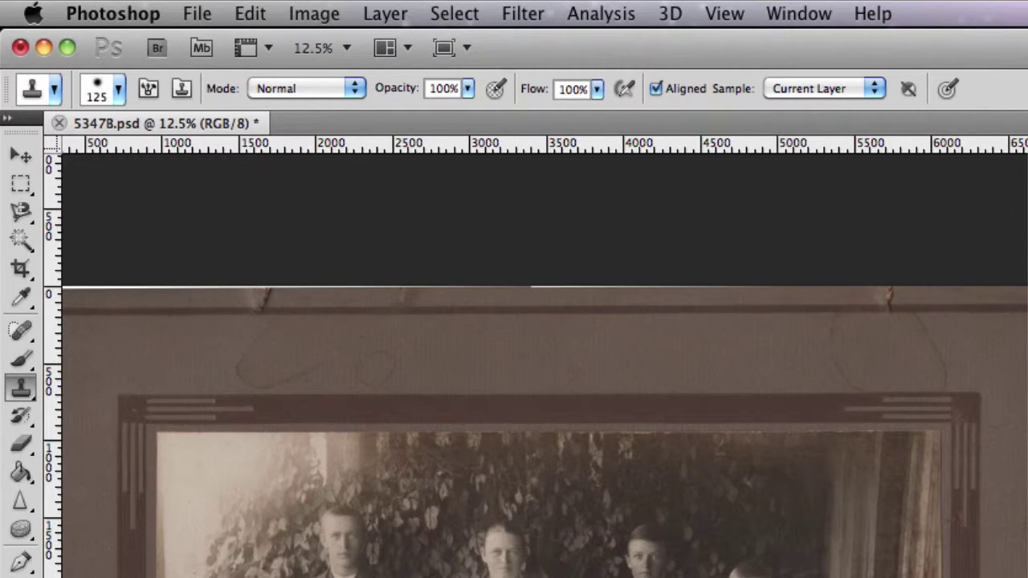
# Step: Duplicate the Background layer into a Background copy layer with Cmd+J
pyautogui.press('super+j')
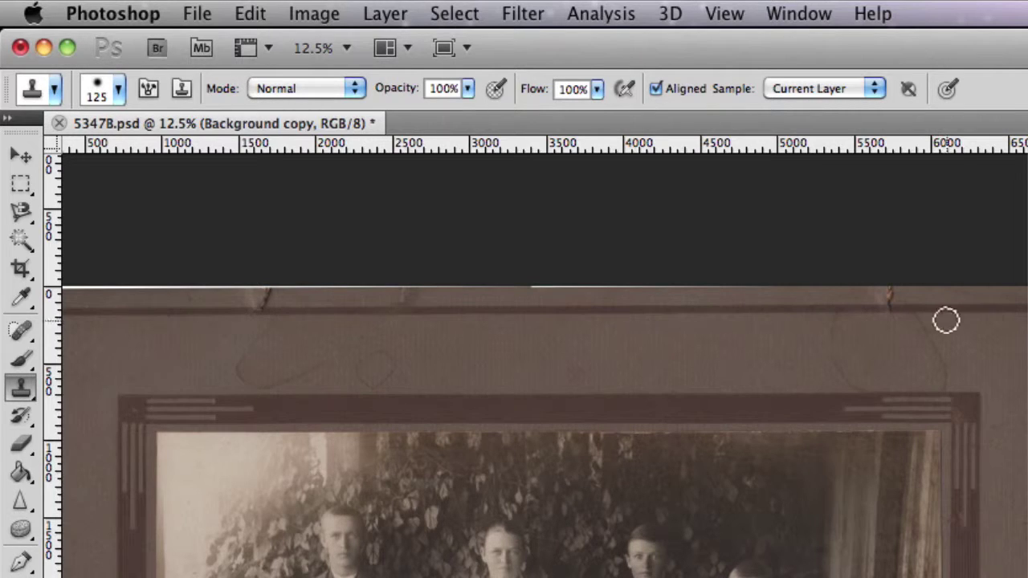
# Step: In the Clone Source panel, cycle through the five source slots, keep the second, then collapse it
pyautogui.click(181, 89)
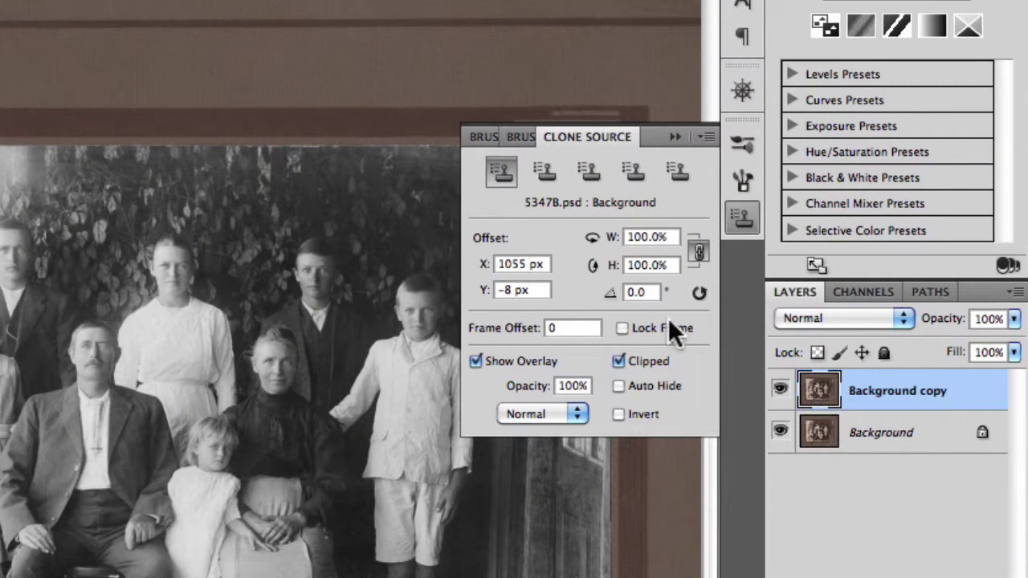
pyautogui.click(544, 172)
pyautogui.click(589, 172)
pyautogui.click(634, 172)
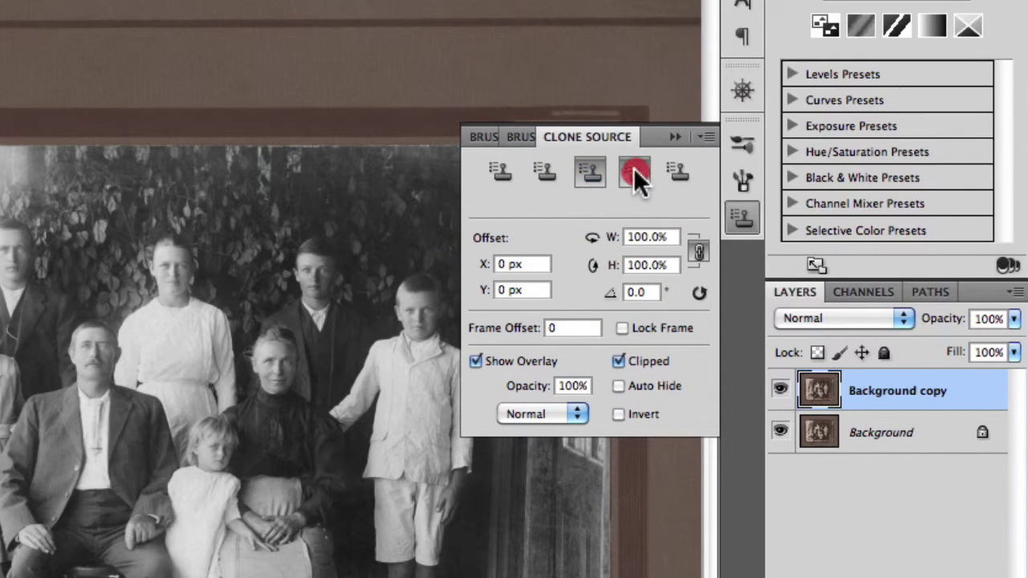
pyautogui.click(680, 170)
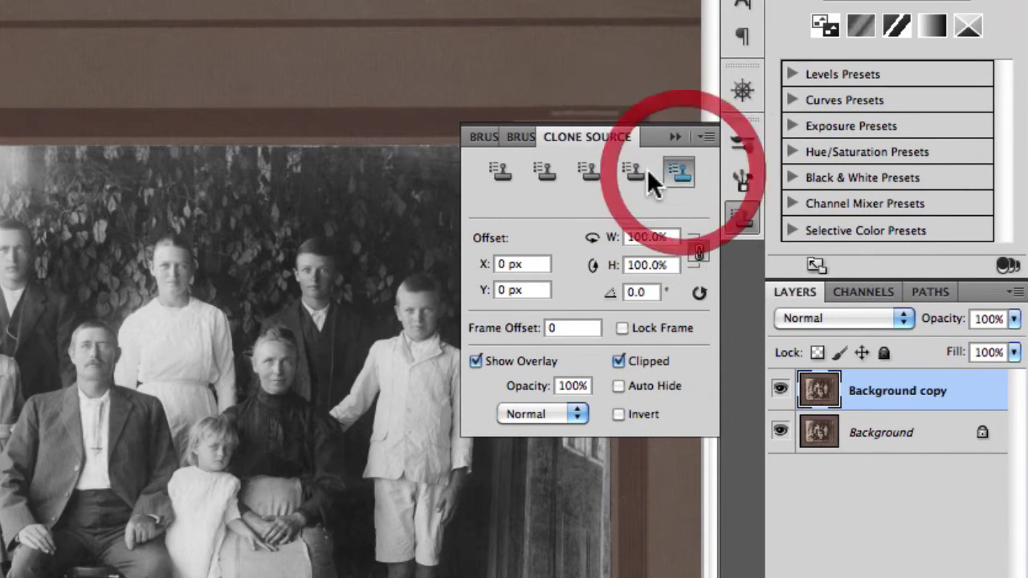
pyautogui.click(498, 170)
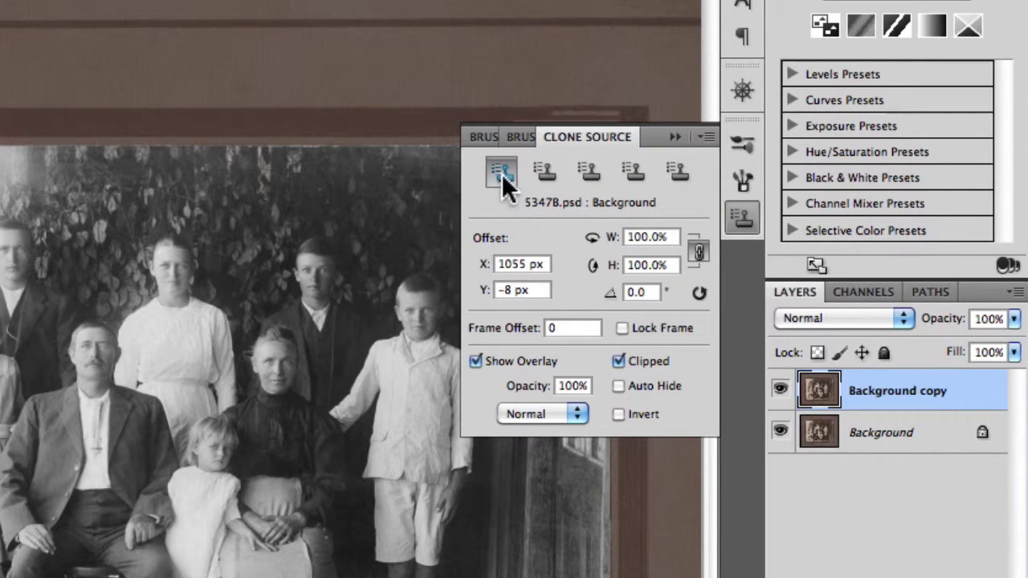
pyautogui.click(553, 175)
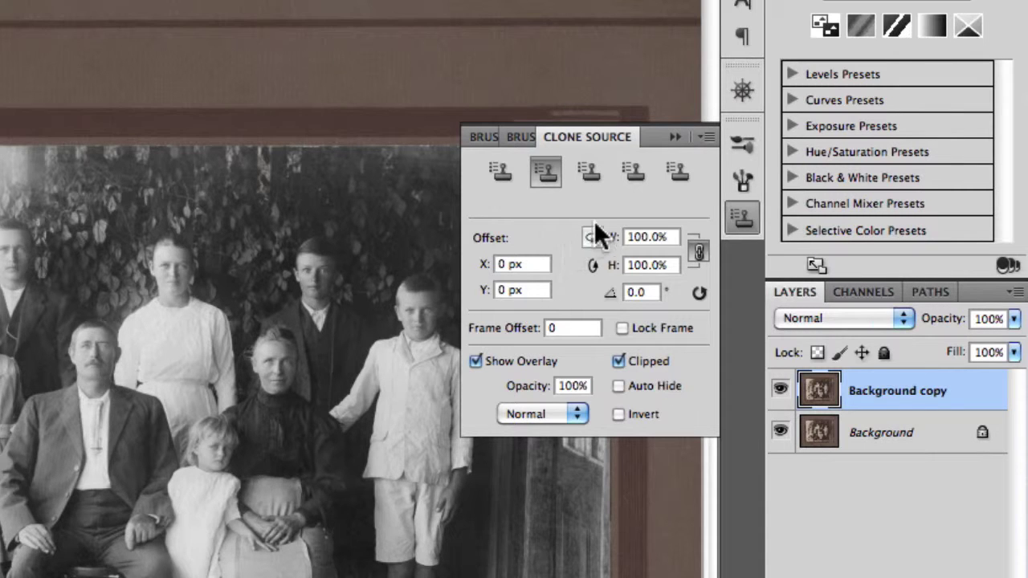
pyautogui.click(669, 137)
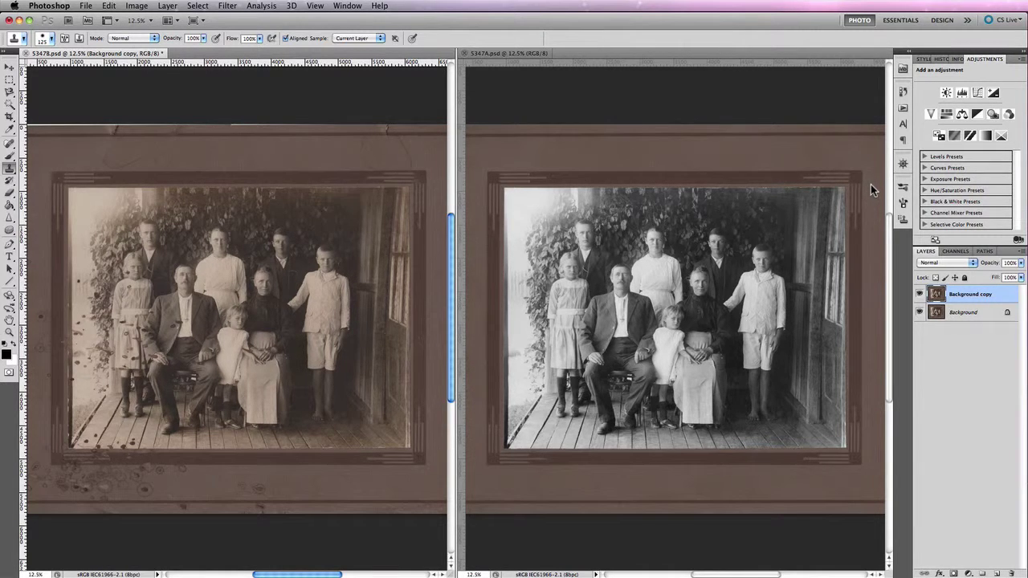
# Step: Zoom in stepwise on the blotches beside the girl at left, from 16.7% to 100%
pyautogui.click(9, 331)
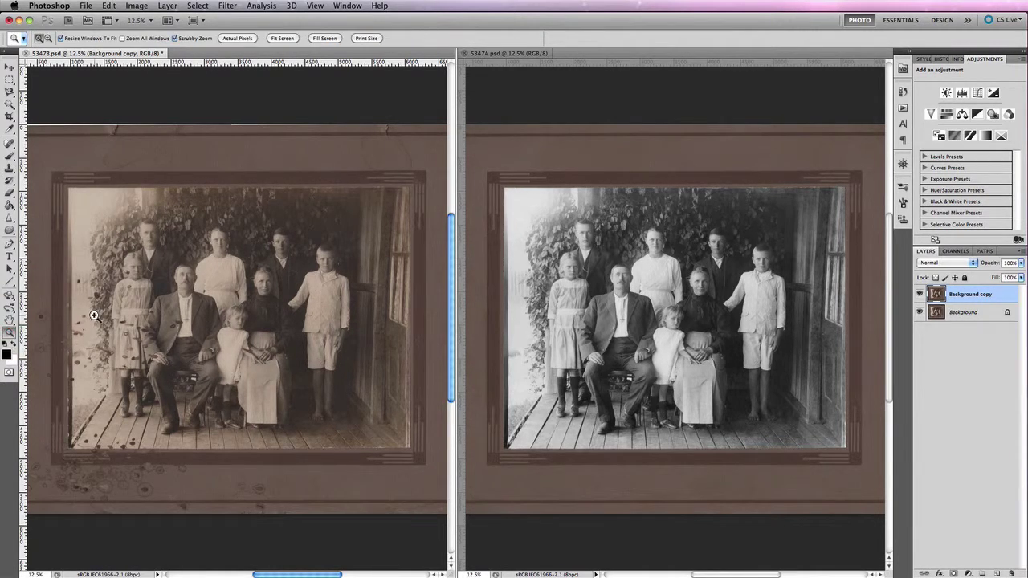
pyautogui.click(107, 327)
pyautogui.click(112, 324)
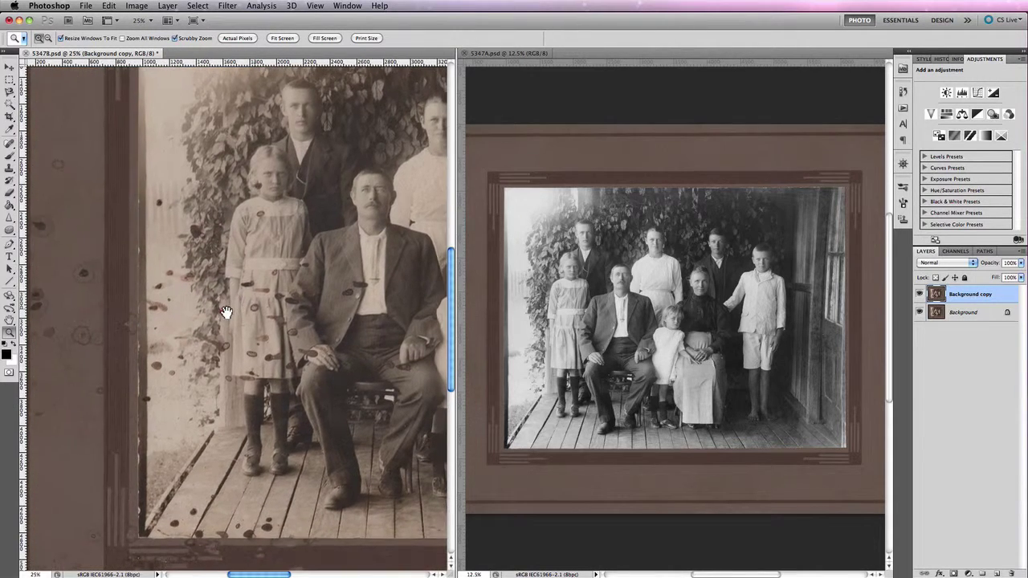
pyautogui.click(211, 291)
pyautogui.click(221, 263)
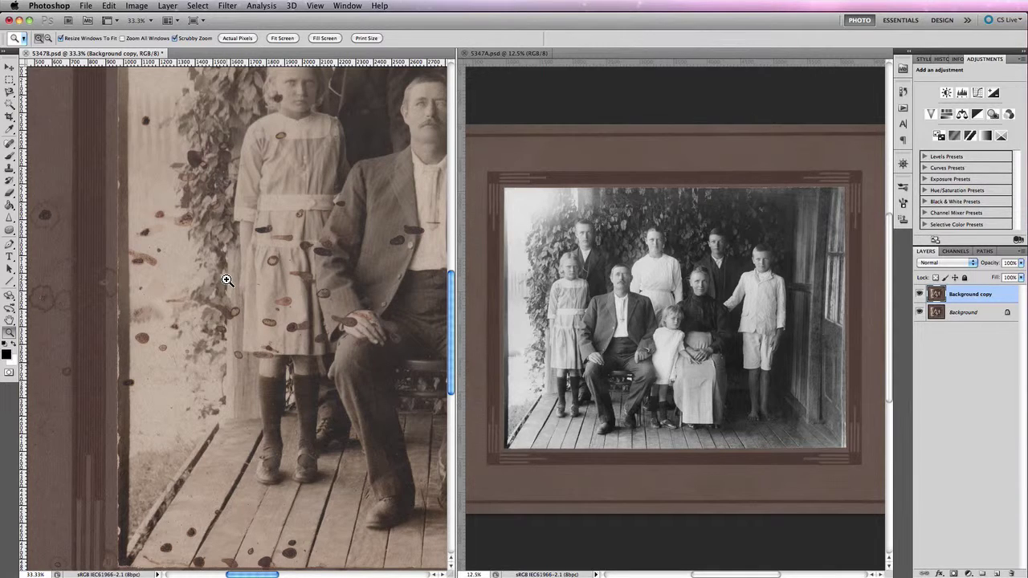
pyautogui.click(158, 213)
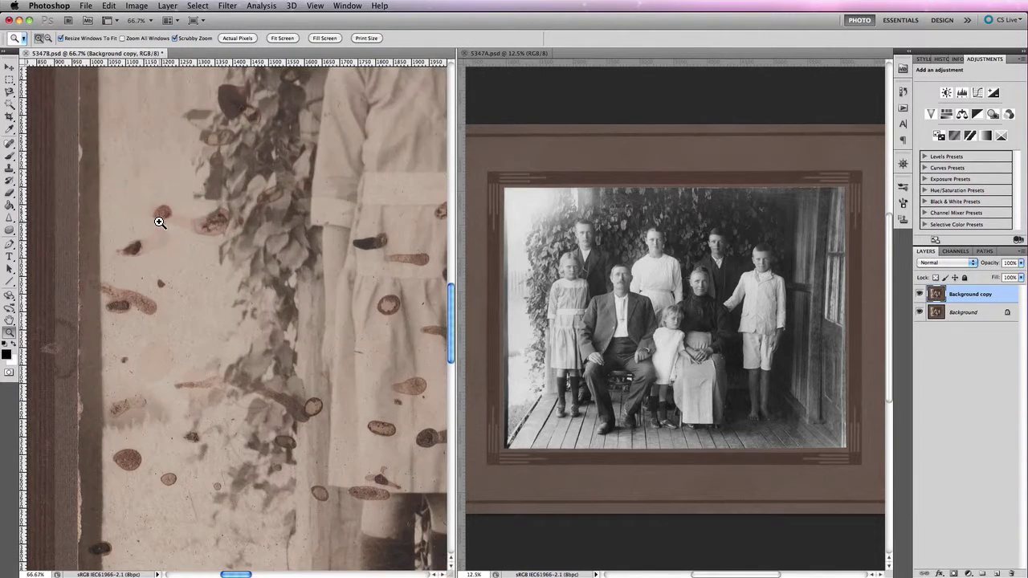
pyautogui.click(239, 225)
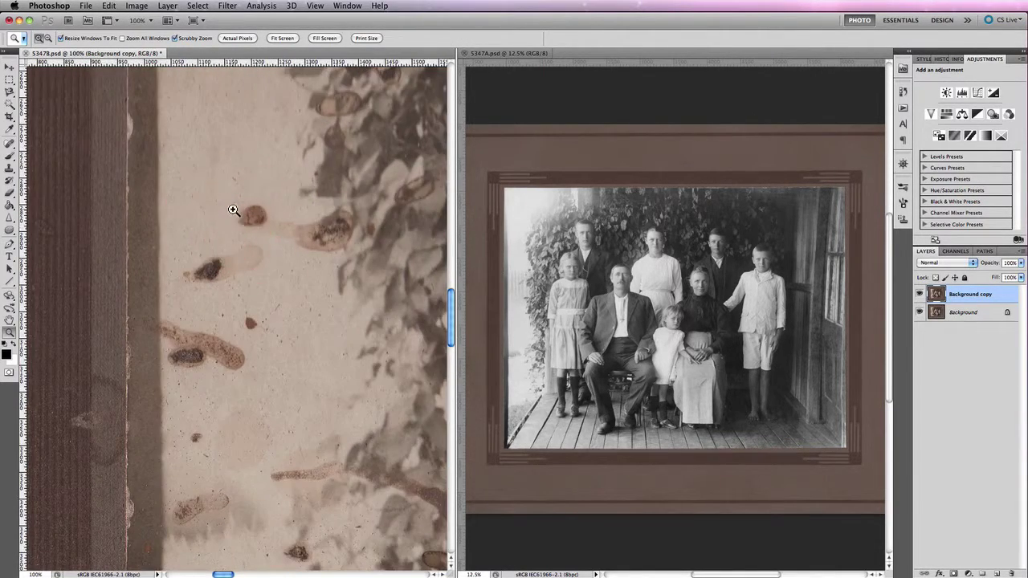
# Step: Pan the 100% view down slightly over the dark blotches near the left frame edge
pyautogui.moveTo(233, 209); pyautogui.dragTo(232, 243)
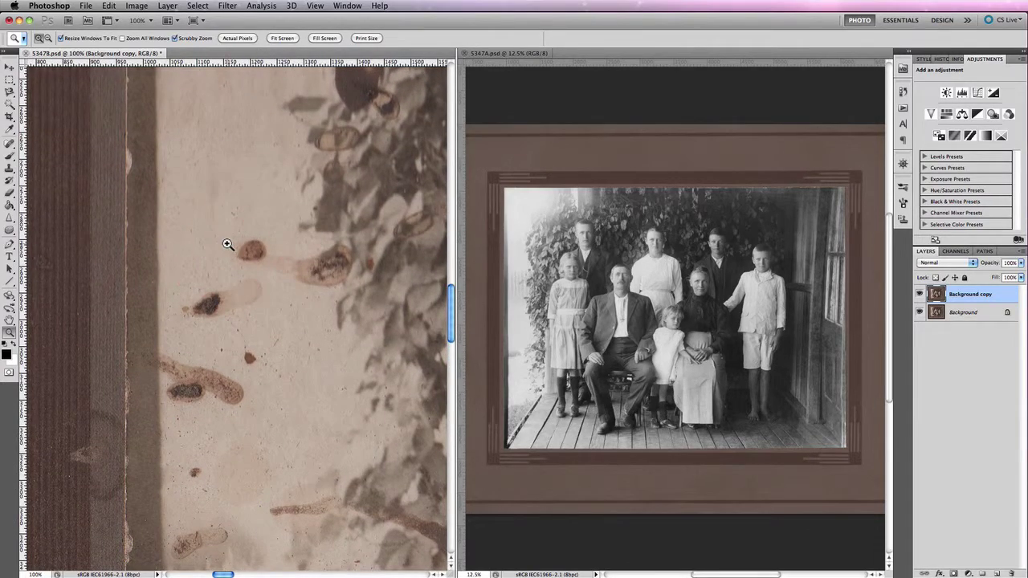